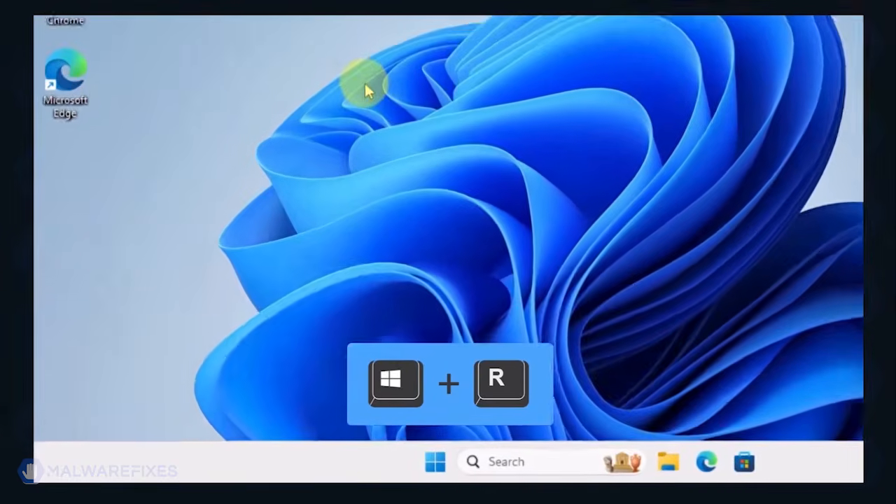
Step: Run msconfig and enable Safe boot with the Network option in the Windows 11 boot settings
key(super+r)
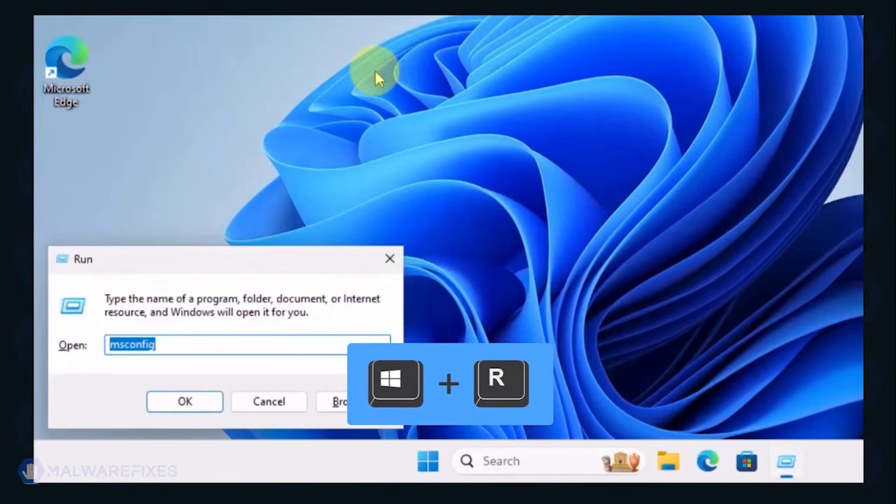
click(208, 348)
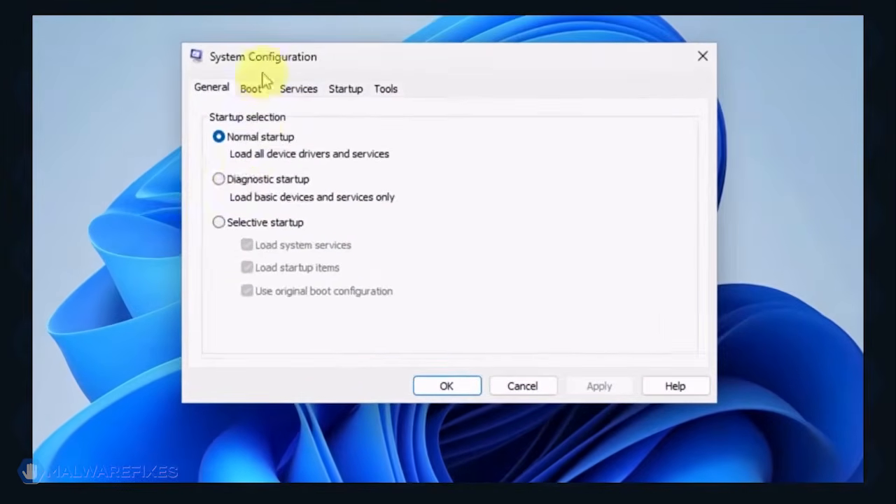
click(252, 89)
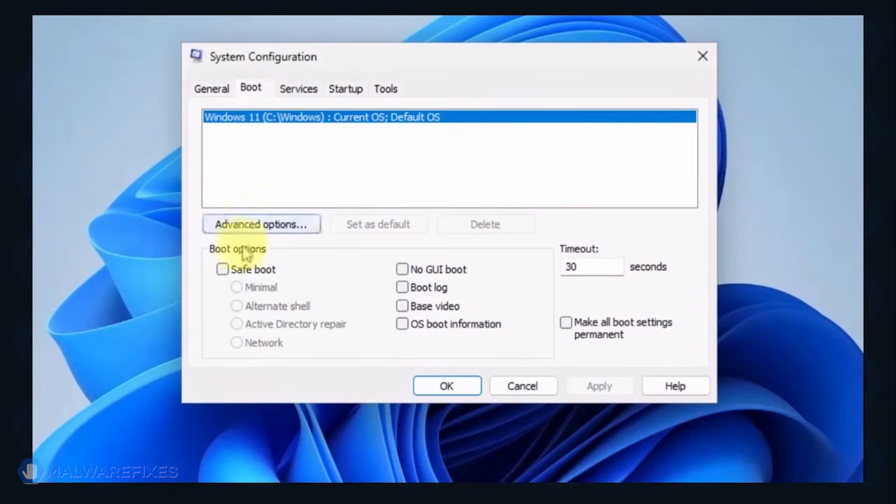
click(223, 271)
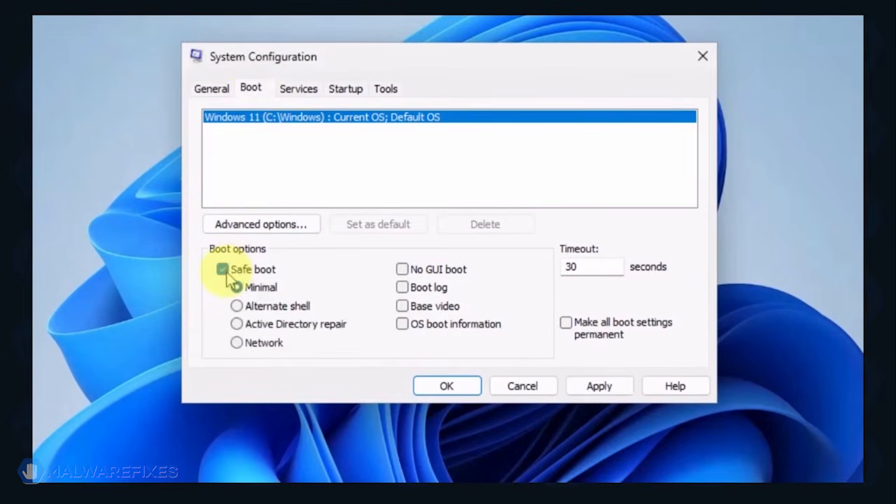
click(238, 343)
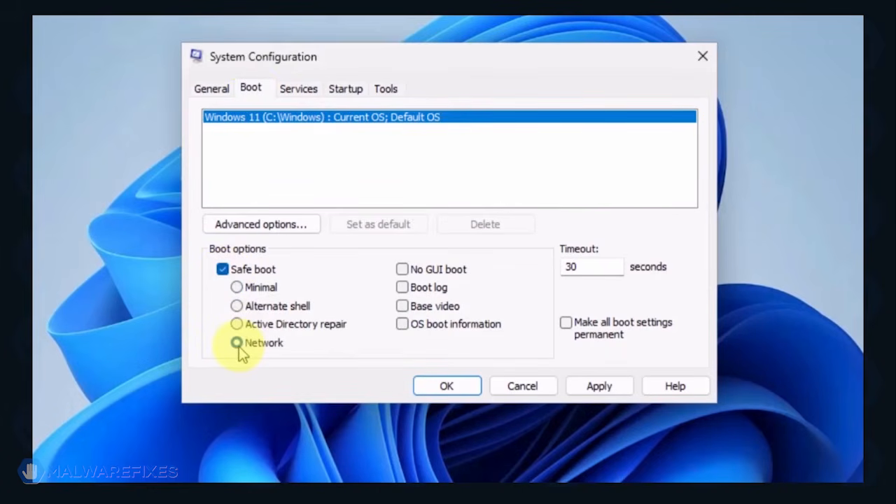
Step: Apply the changed boot configuration and restart the computer
click(599, 386)
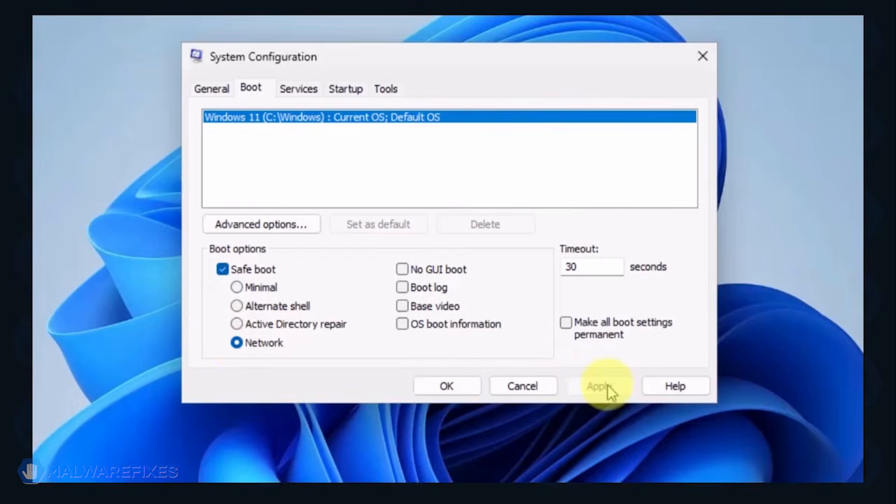
click(429, 394)
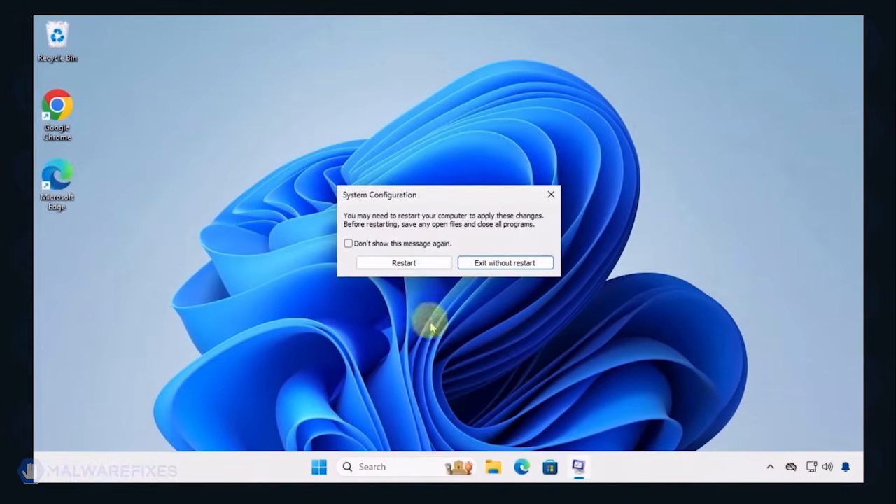
click(420, 268)
click(420, 267)
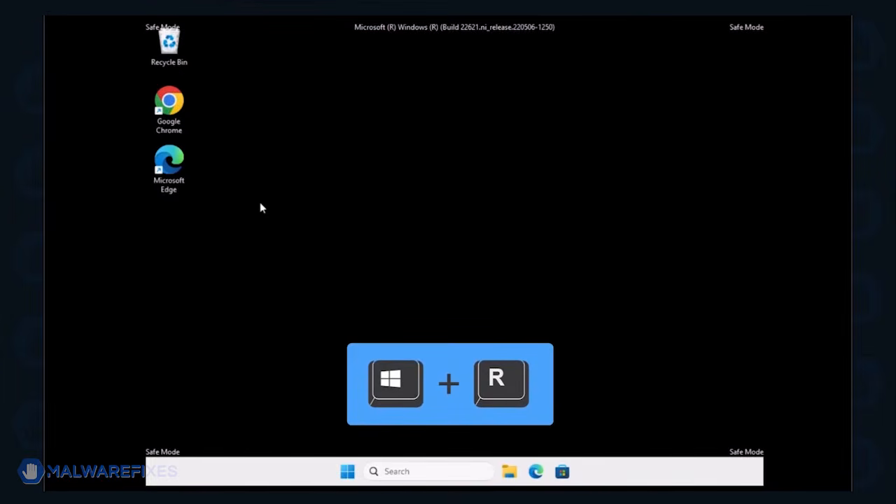
Step: Run appwiz.cpl to open Programs and Features
click(161, 335)
key(super+r)
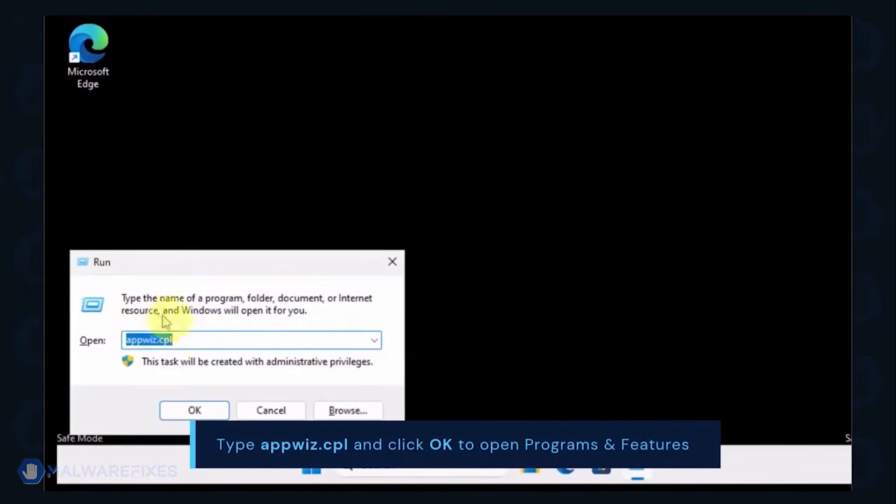
click(195, 341)
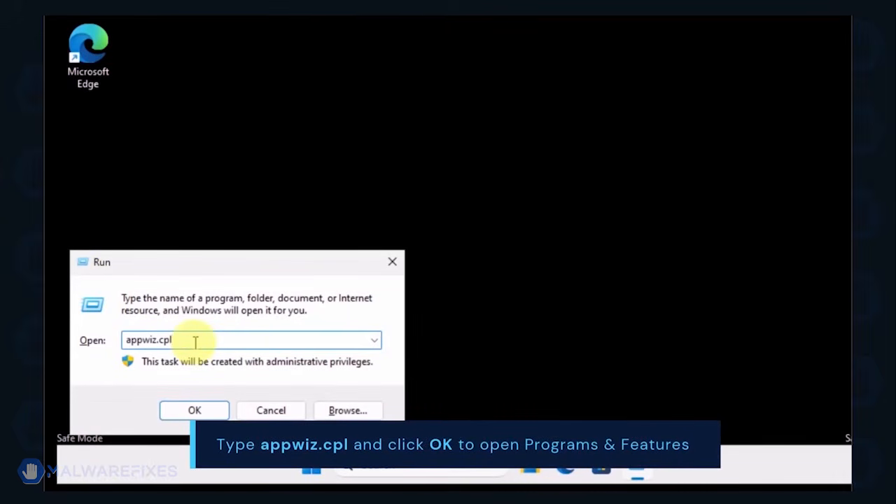
click(202, 413)
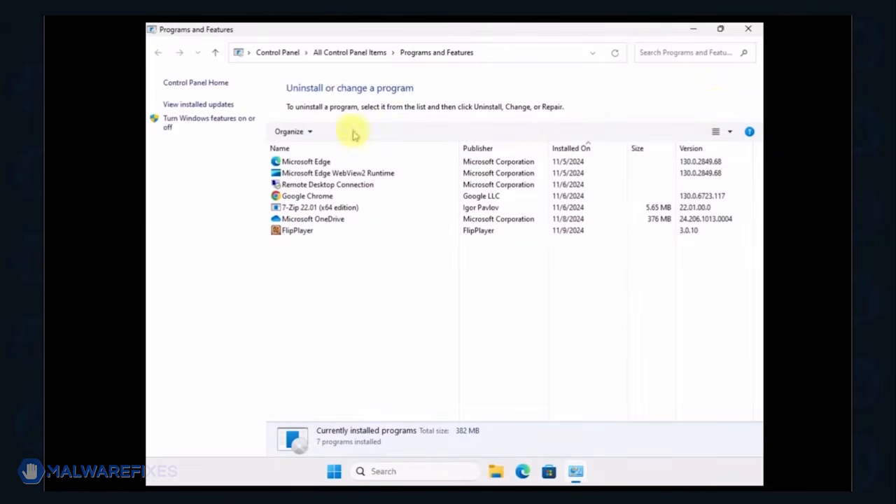
Step: Sort the installed programs by newest installation date, uninstall FlipPlayer completely, and close Programs and Features
click(571, 149)
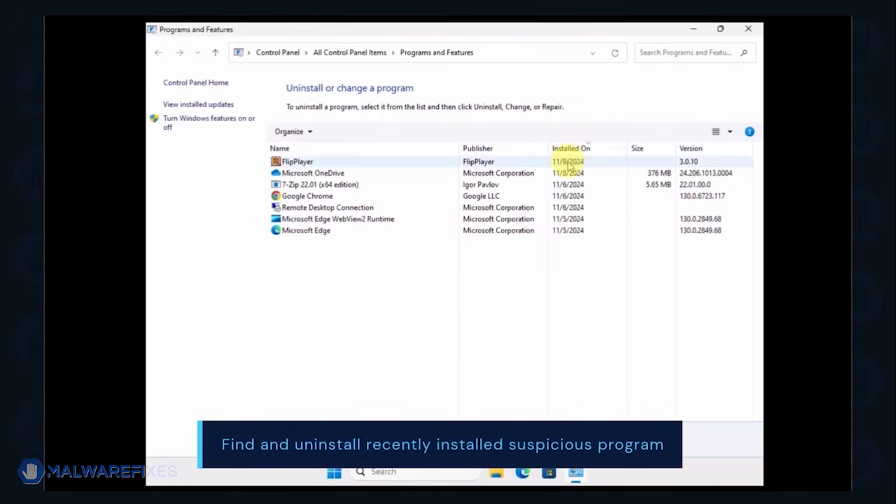
click(568, 162)
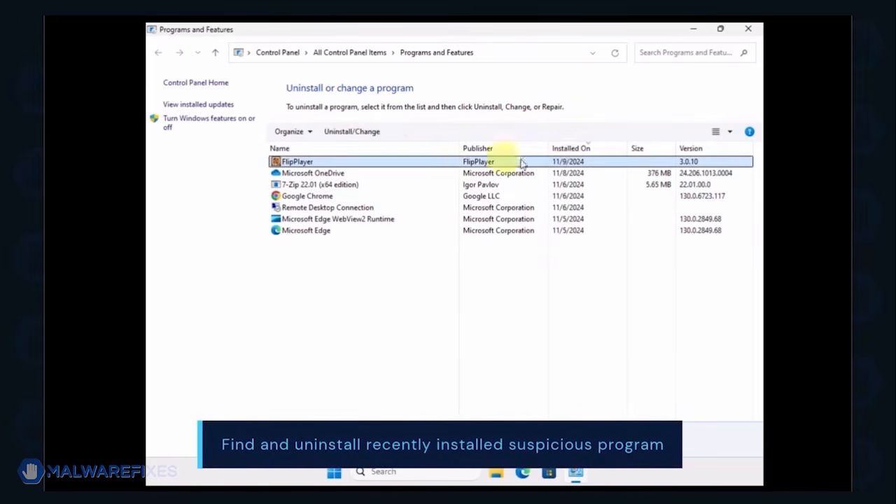
click(350, 131)
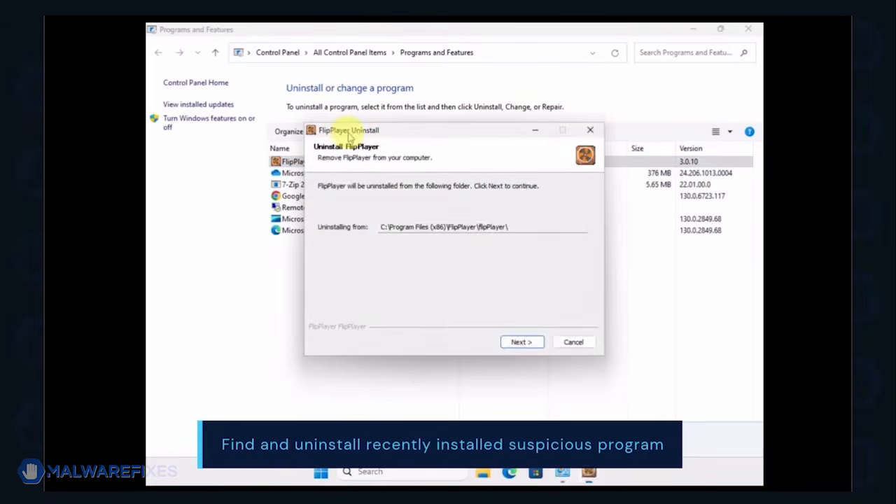
click(518, 342)
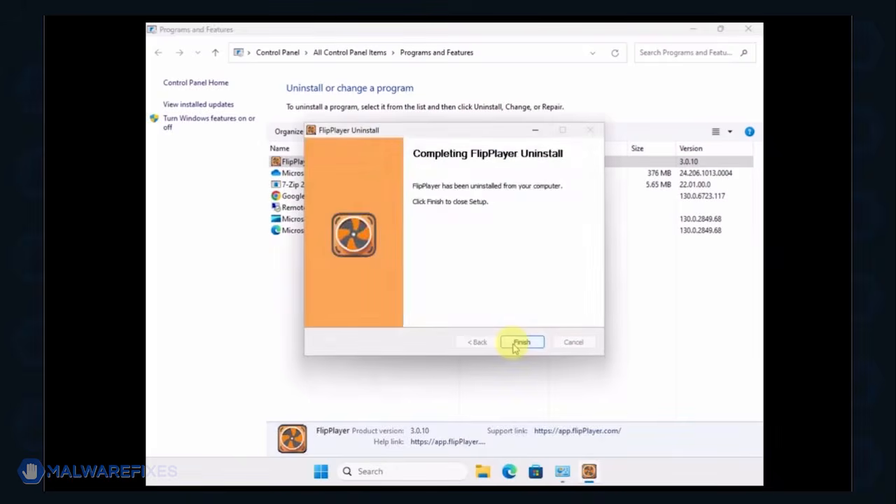
click(518, 343)
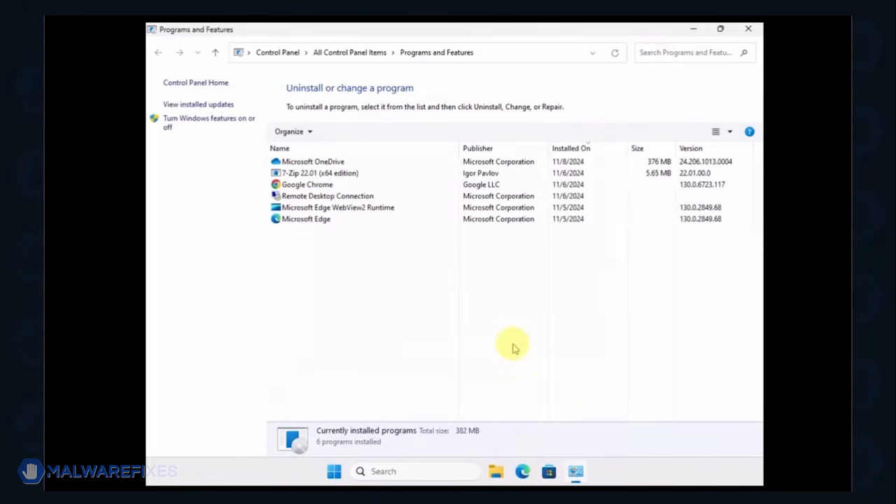
click(748, 29)
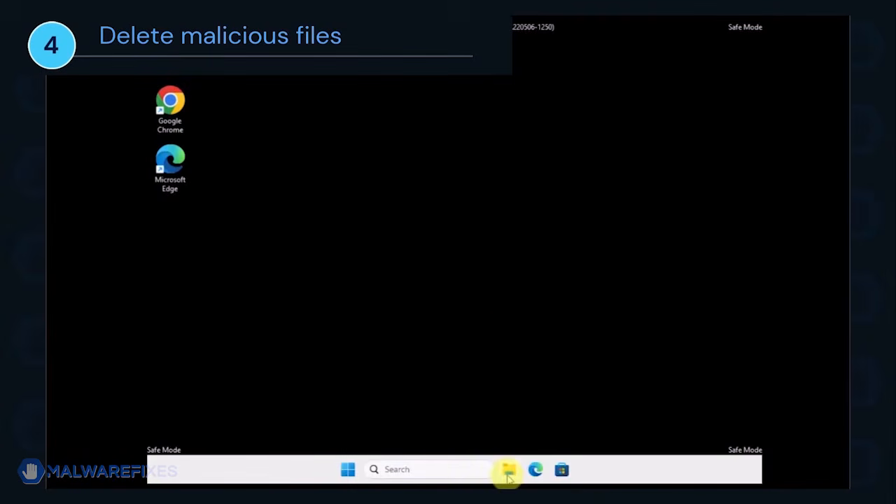
Step: Open File Explorer and turn on the display of hidden items
click(509, 471)
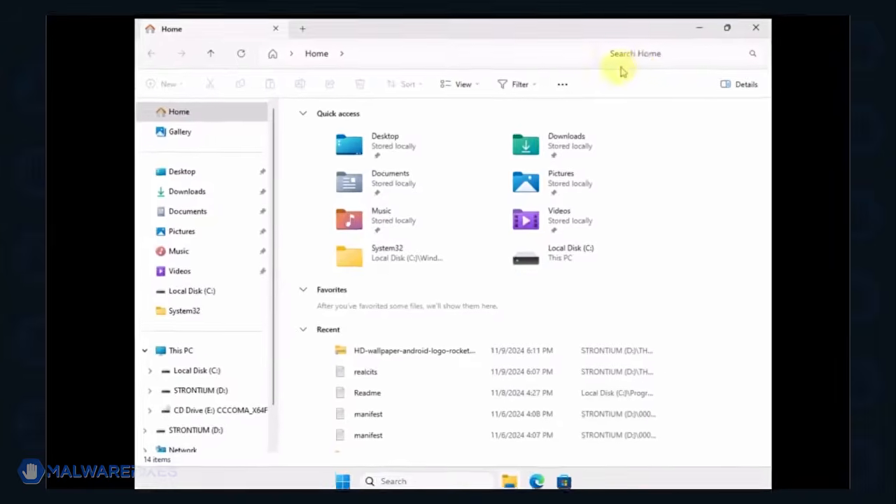
click(474, 82)
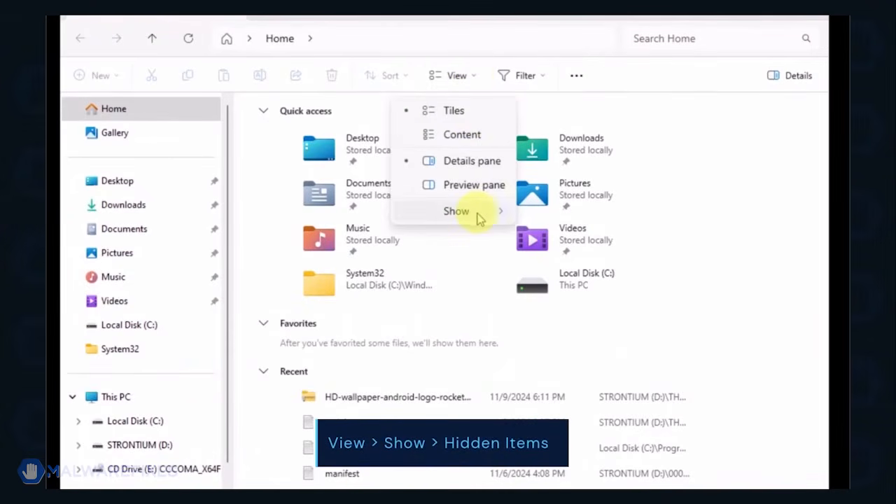
mouse_move(478, 214)
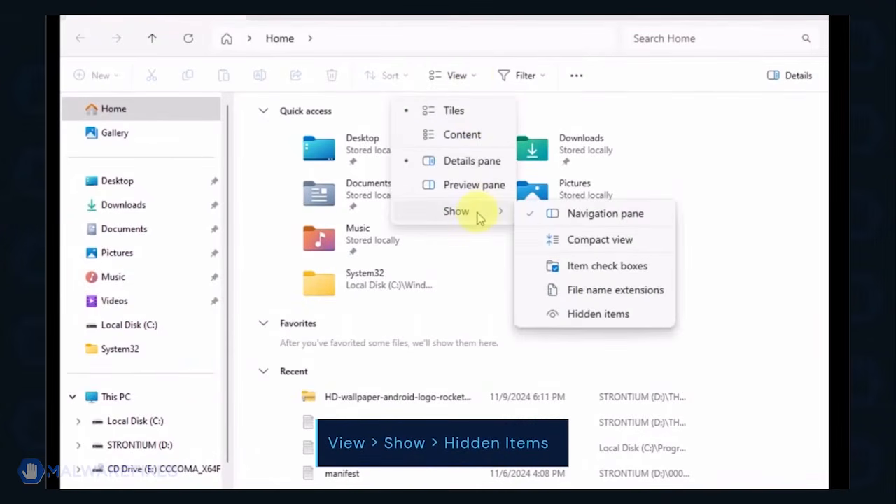
click(616, 317)
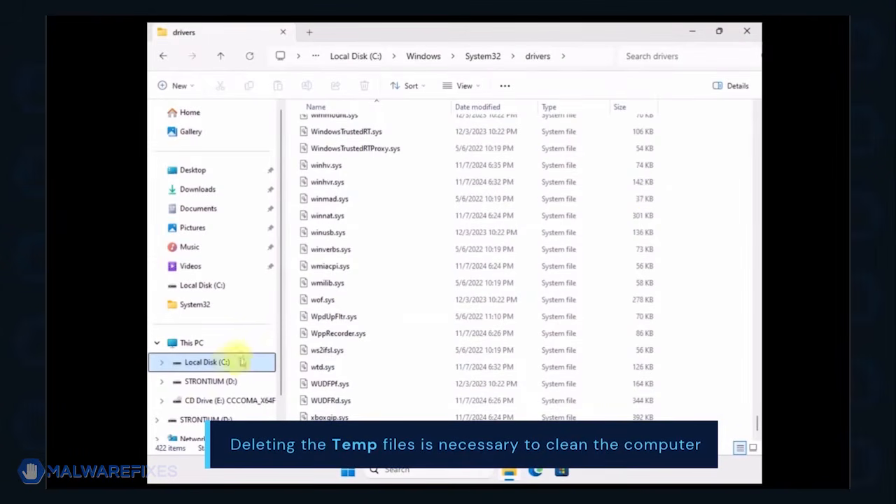
Step: Go to the folder C:\Users\MalwareFixes\AppData\Local\Temp
click(228, 364)
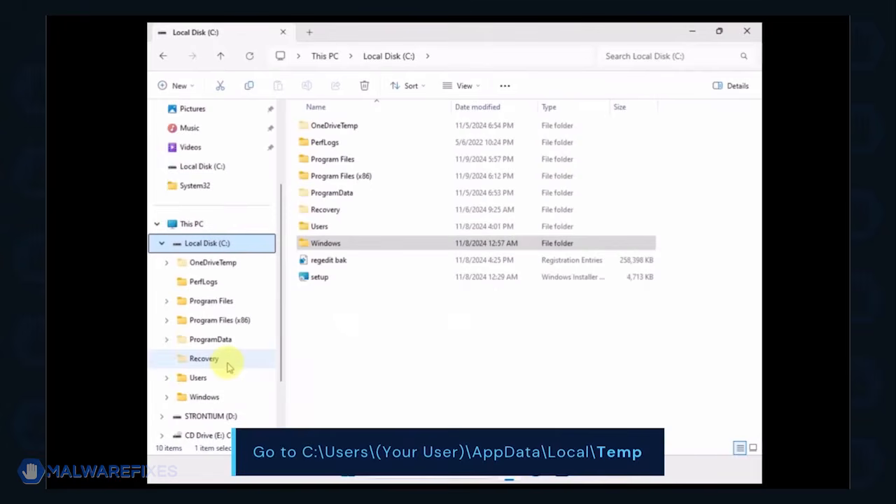
double_click(317, 227)
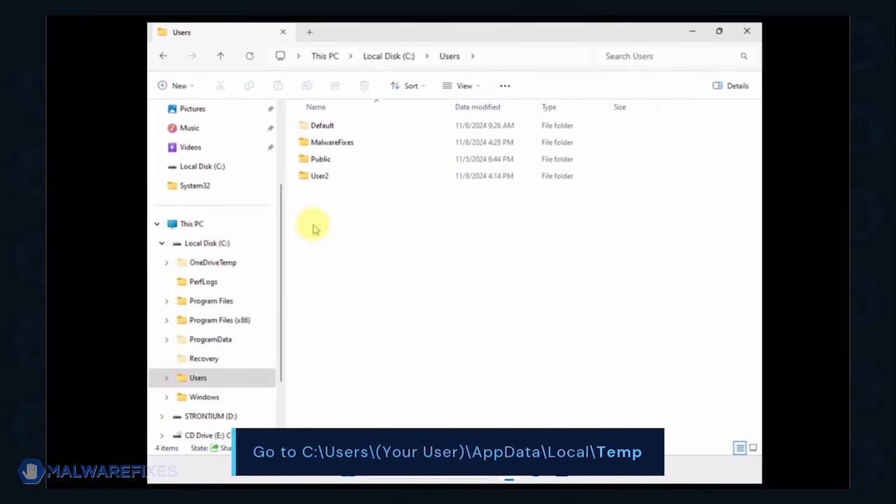
click(323, 146)
double_click(323, 143)
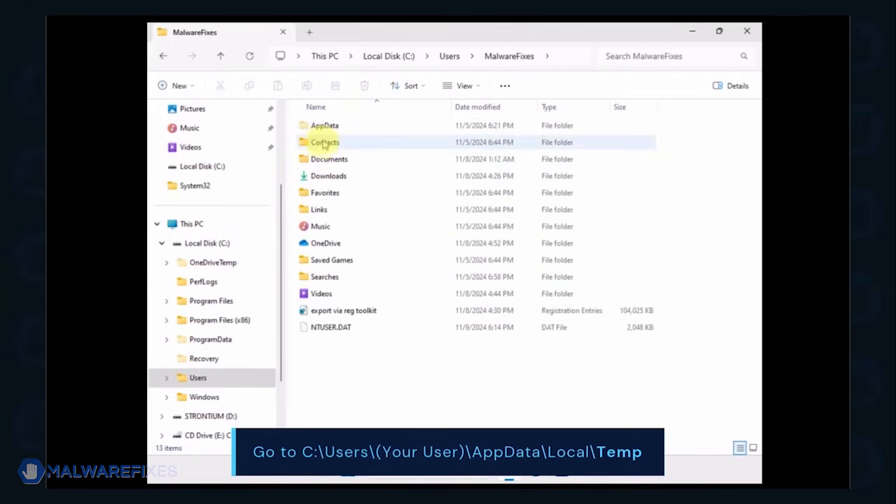
double_click(324, 127)
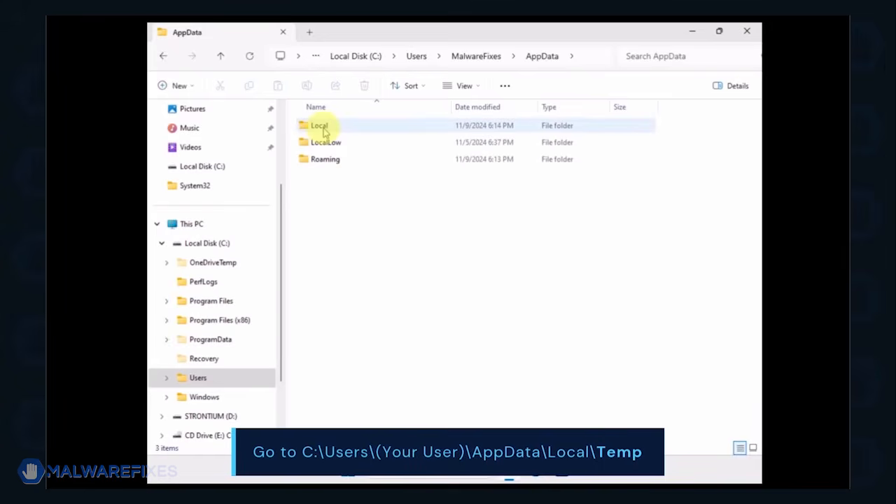
double_click(324, 128)
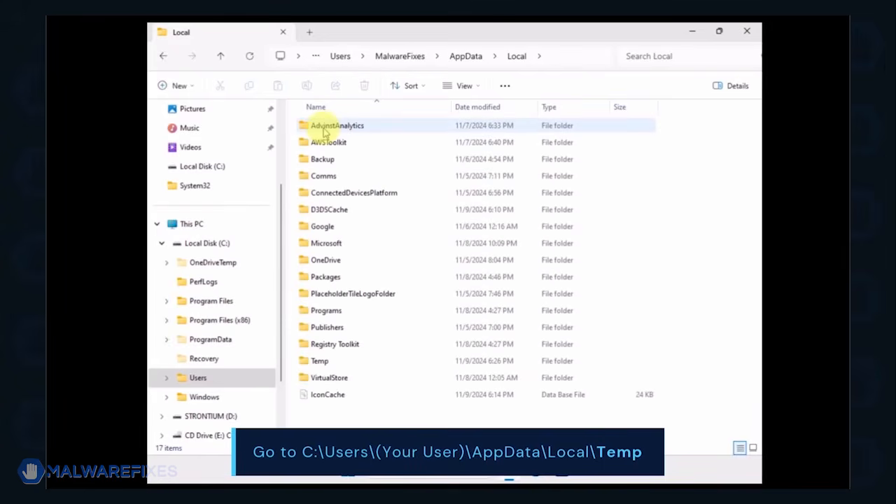
click(319, 362)
double_click(319, 361)
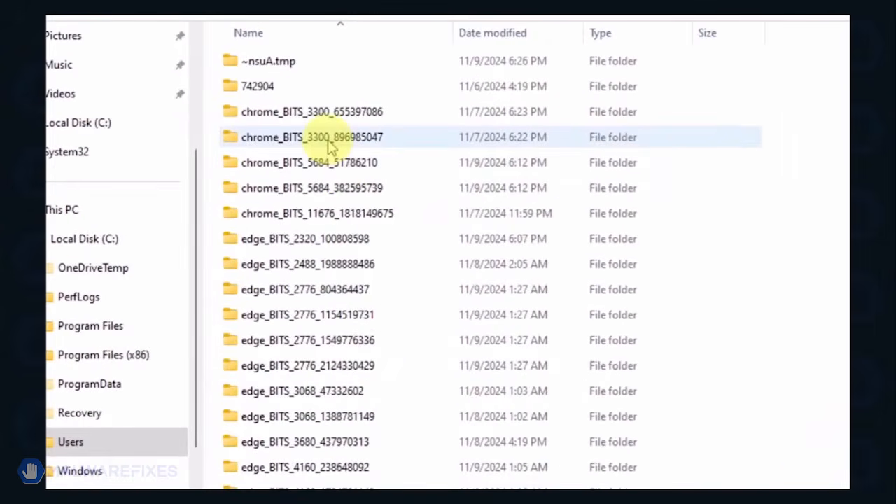
Step: Delete all files and folders in the Temp folder and clear the remaining selection
key(ctrl+a)
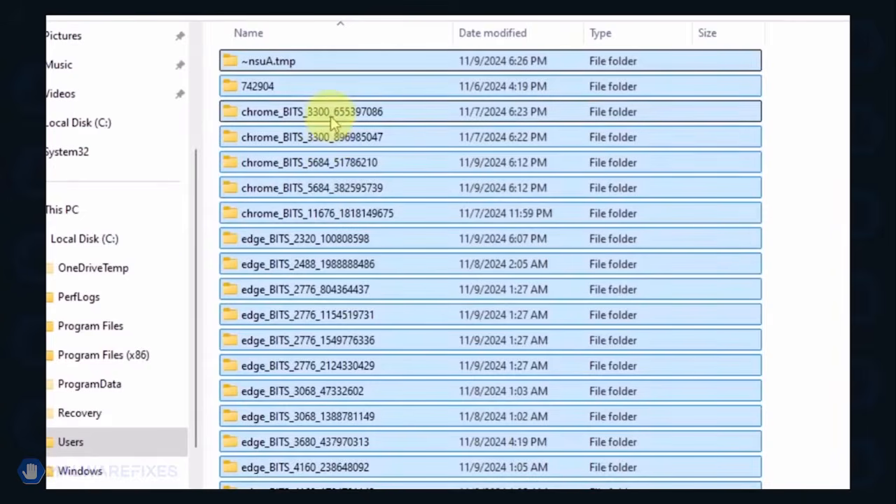
right_click(332, 122)
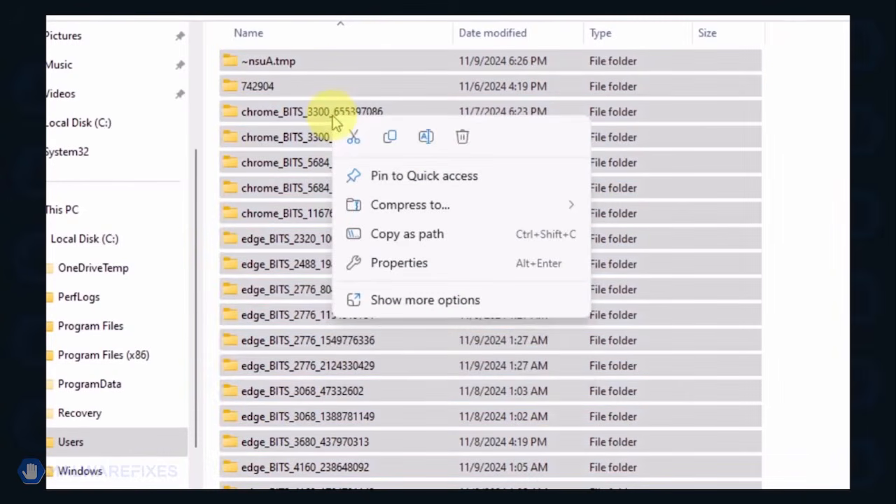
click(464, 137)
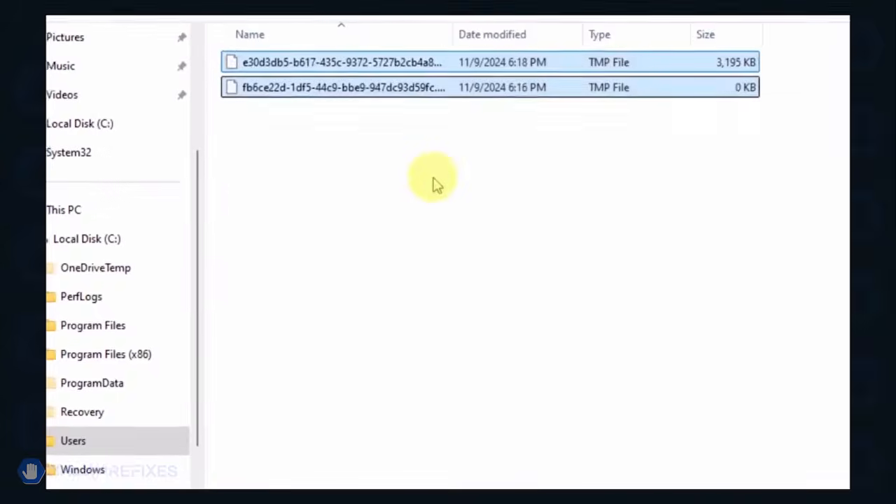
click(436, 197)
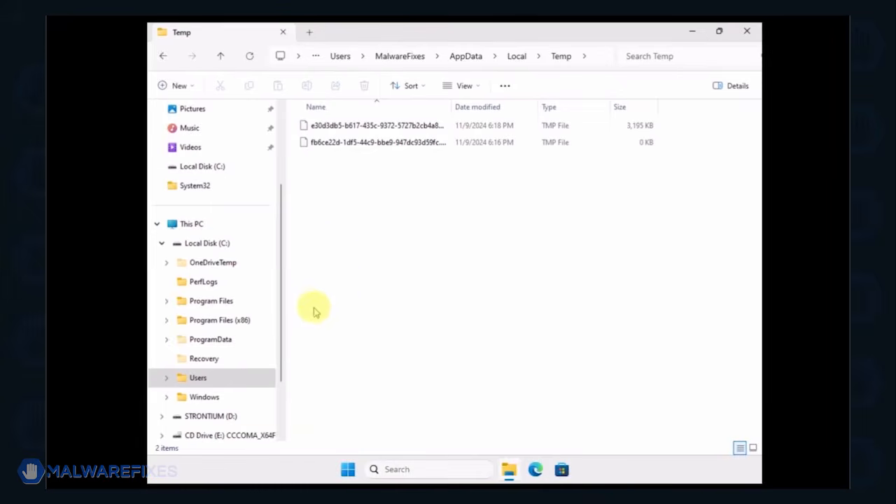
Step: Go to the folder C:\ProgramData\Microsoft\Windows Defender
click(221, 245)
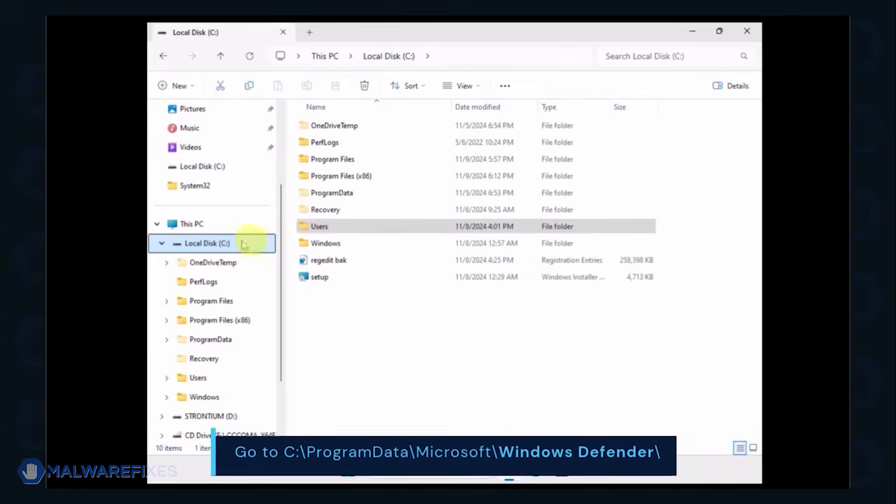
double_click(340, 195)
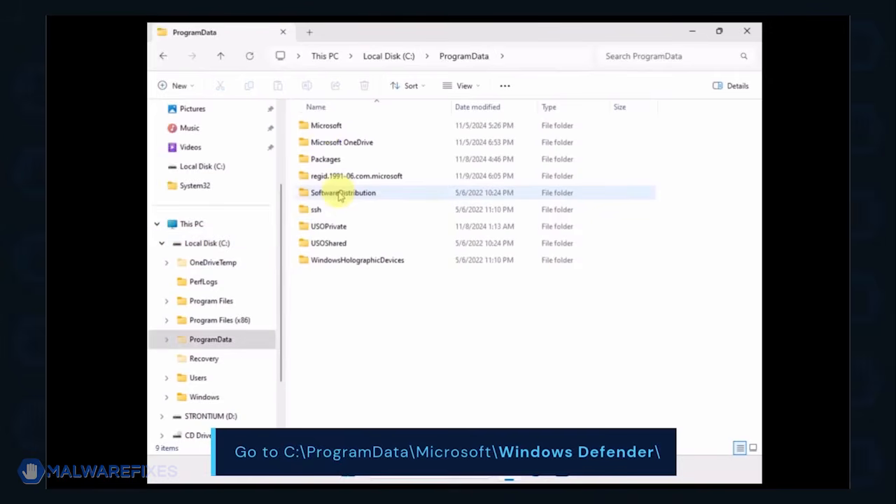
double_click(326, 127)
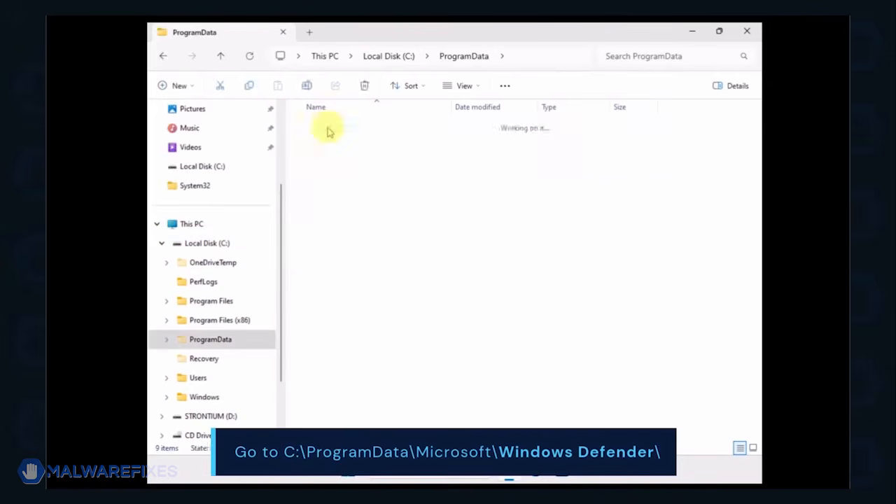
scroll(406, 224, down, 3)
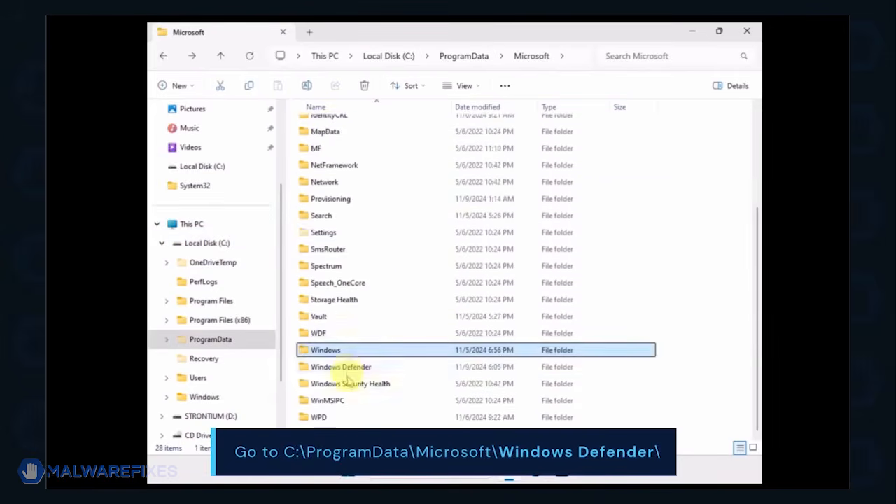
click(346, 368)
double_click(347, 371)
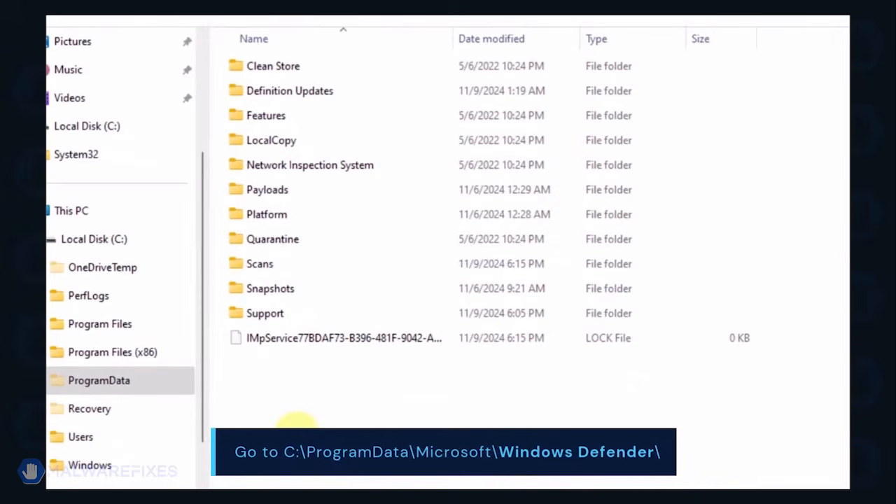
Step: Delete the Quarantine folder from the Windows Defender folder
click(281, 242)
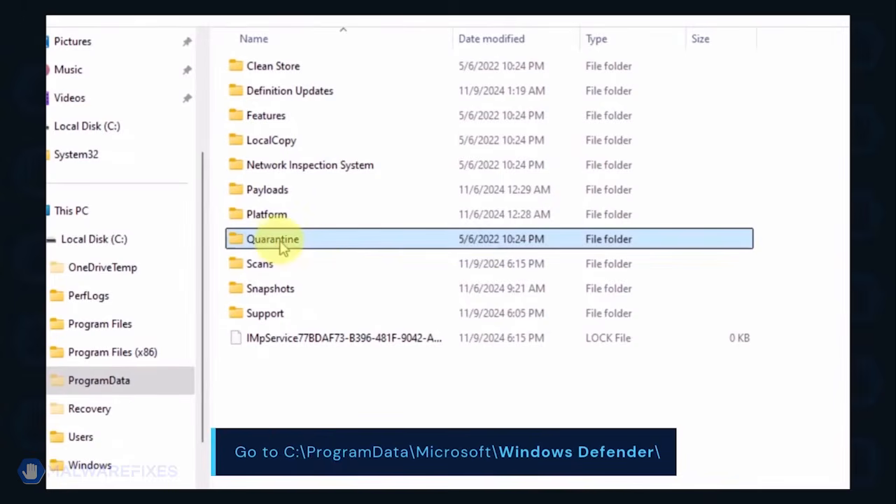
right_click(332, 247)
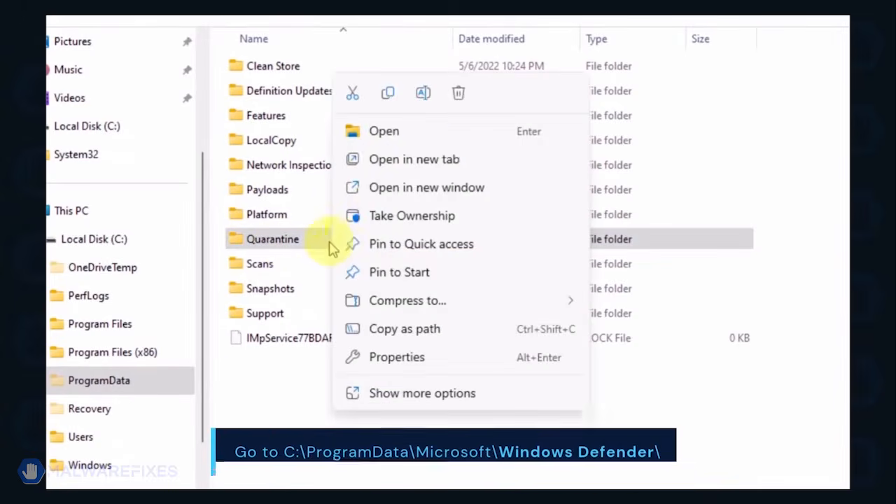
click(458, 93)
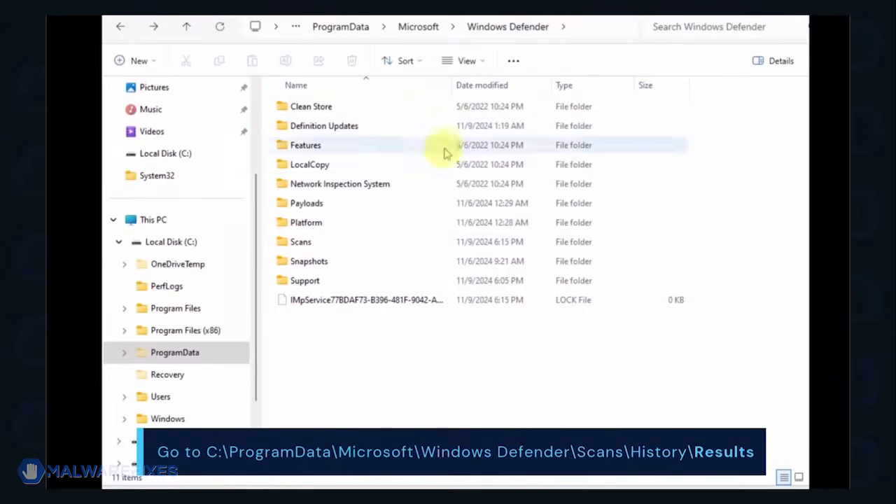
Step: Delete the Quick and Resource folders inside Scans\History\Results of the Windows Defender folder
double_click(340, 247)
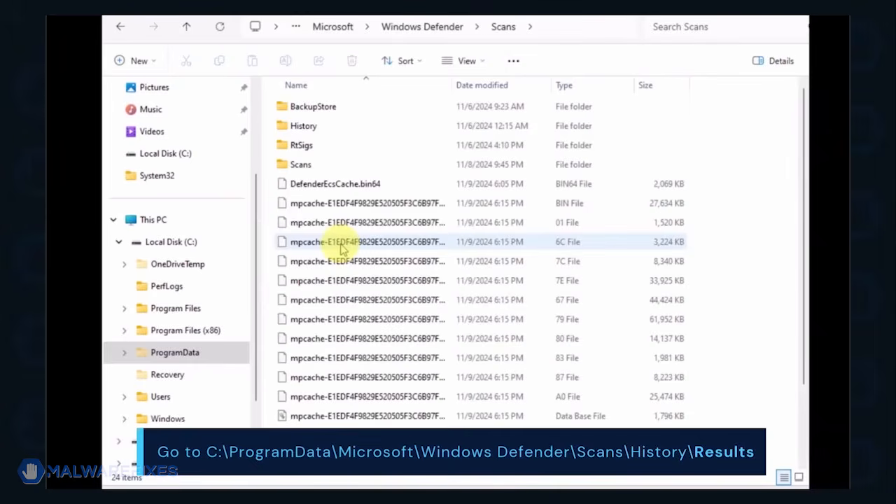
double_click(303, 127)
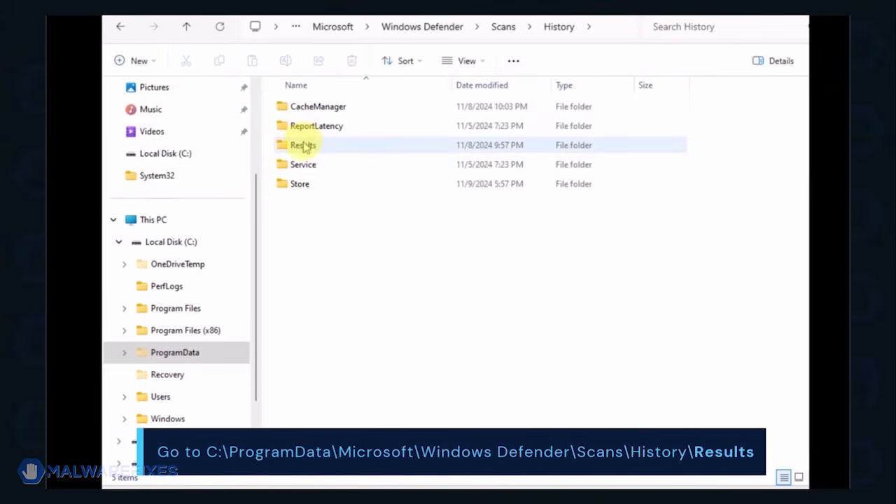
double_click(304, 147)
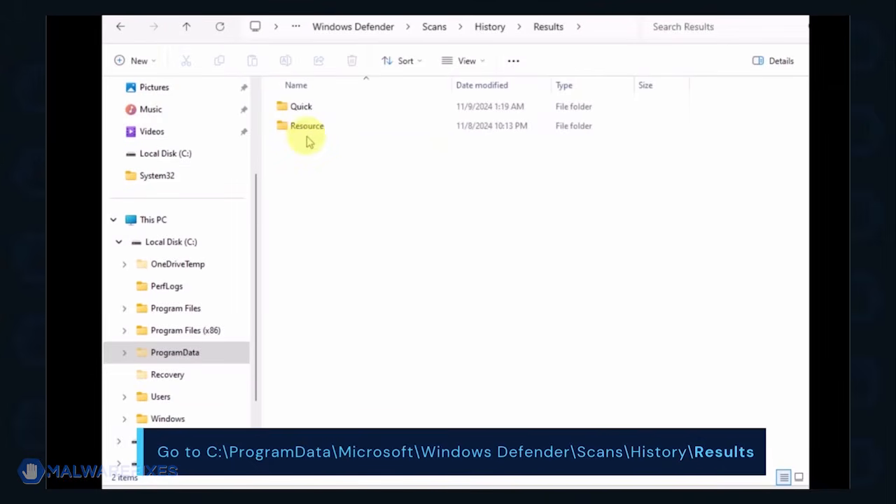
key(ctrl+a)
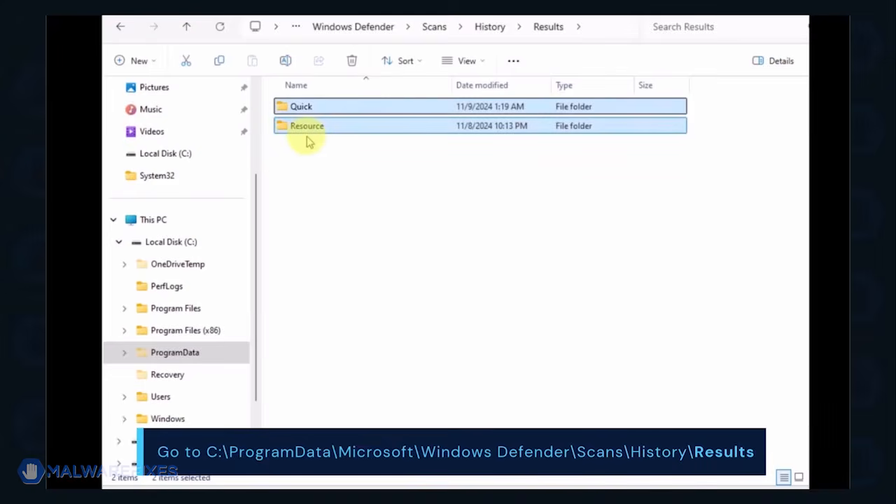
right_click(320, 109)
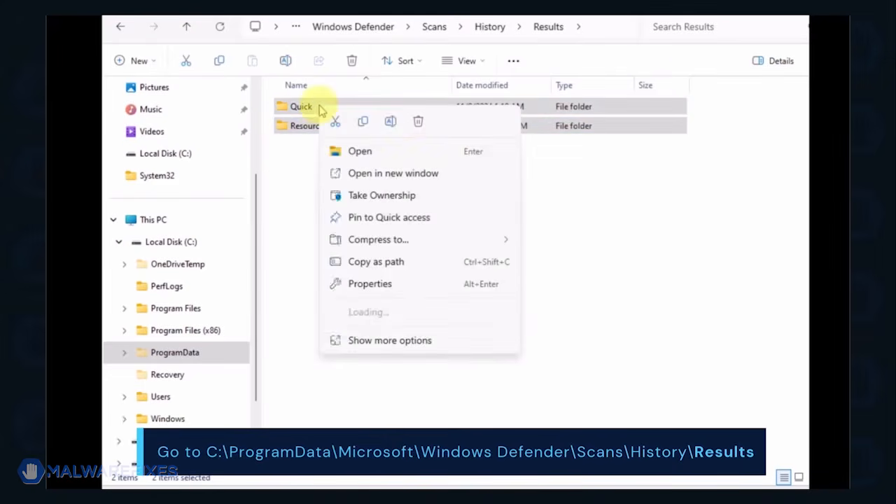
click(416, 123)
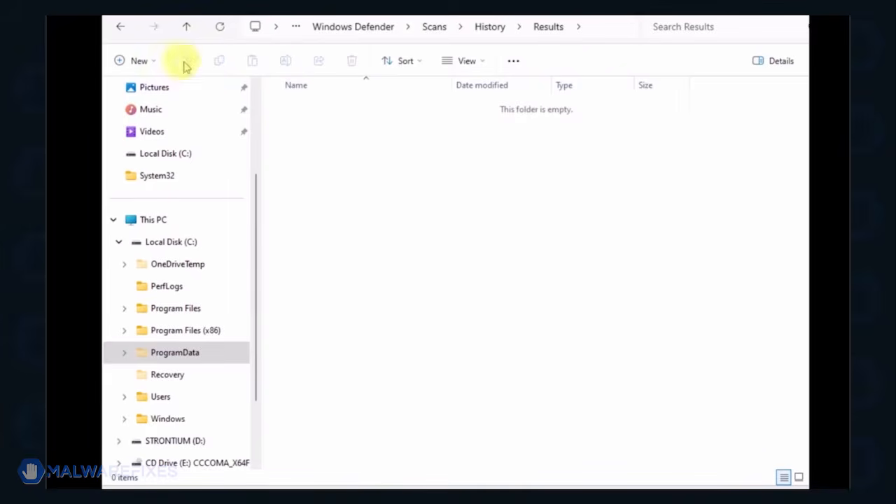
Step: Delete everything in the Scans\History\Service folder of Windows Defender and close File Explorer
click(118, 28)
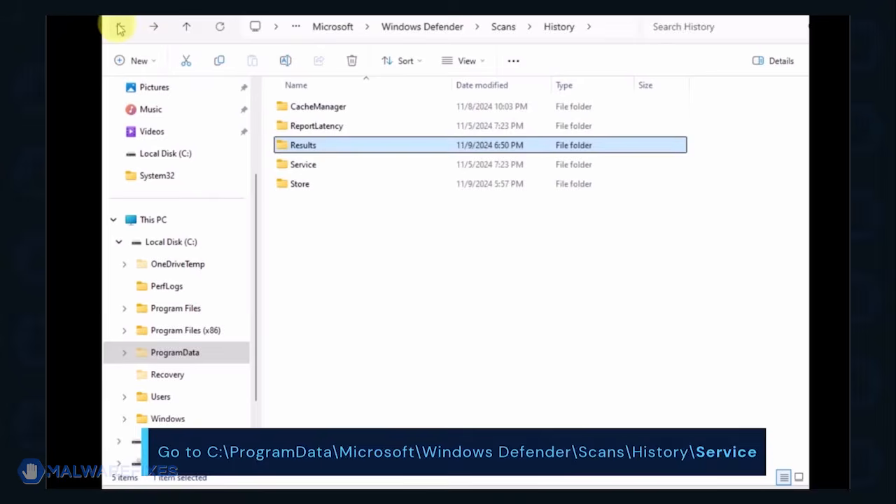
double_click(308, 166)
key(ctrl+a)
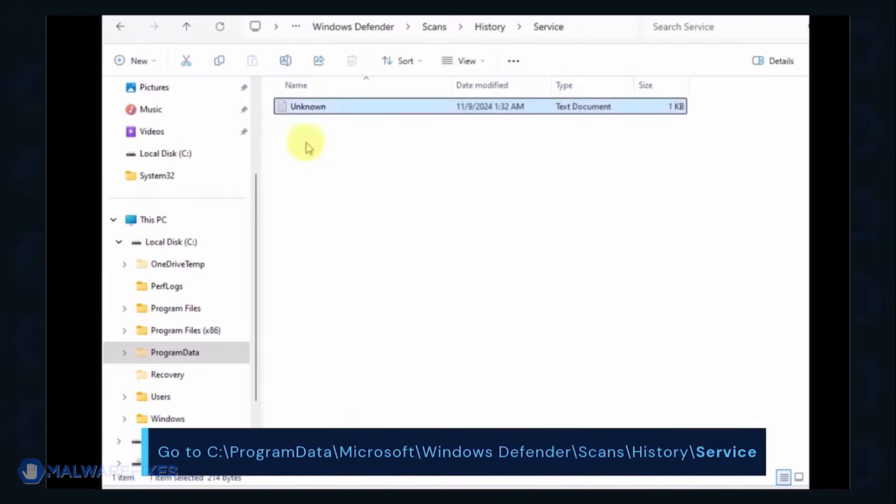
right_click(306, 111)
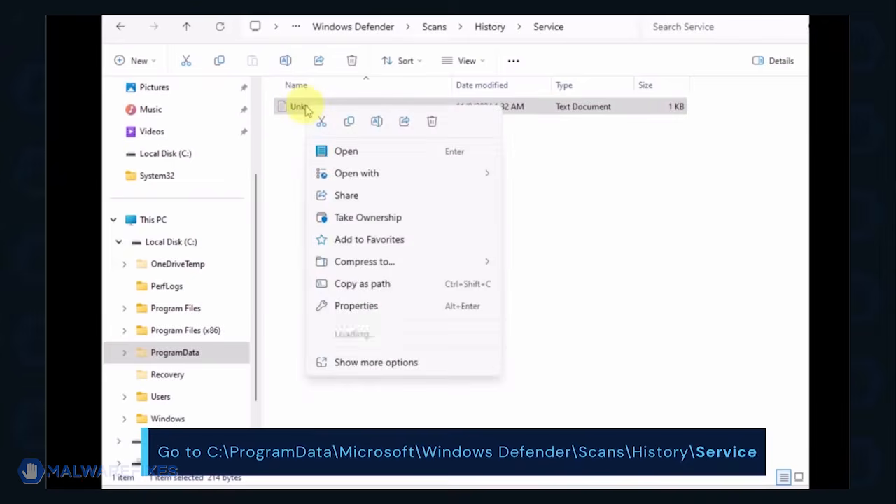
click(432, 124)
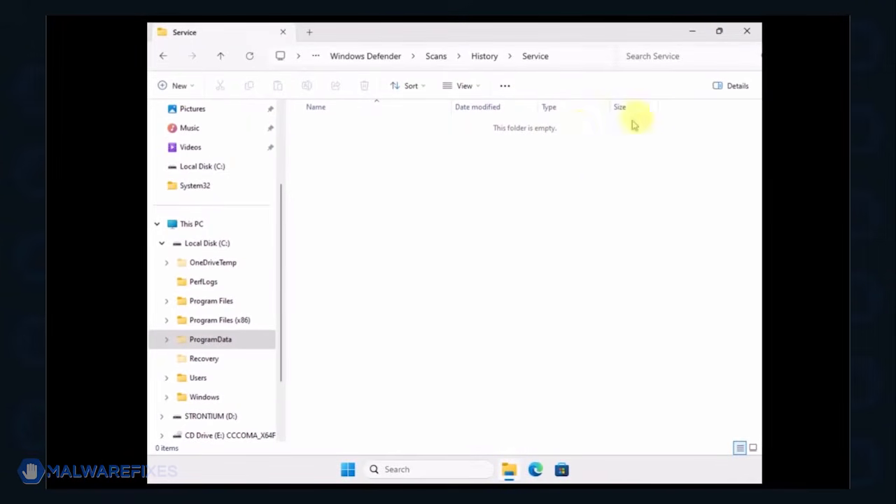
click(748, 32)
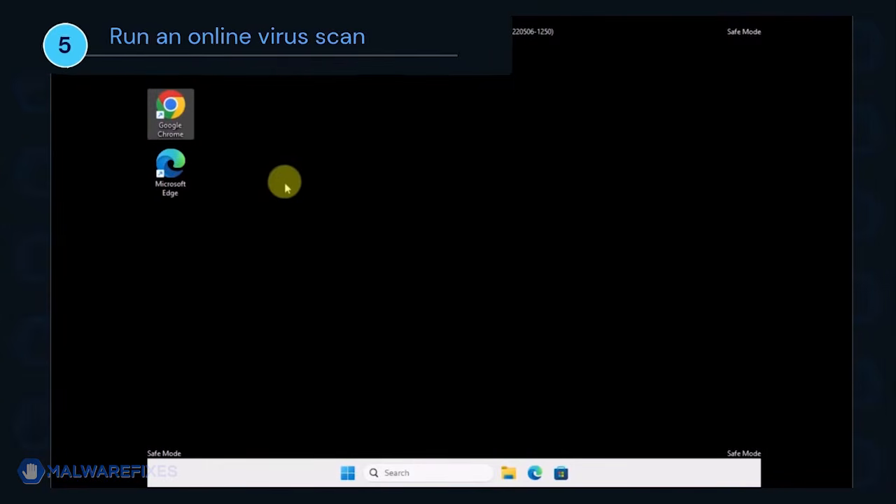
Step: Open Google Chrome and search the web for "eSET's Free Online Scanner"
double_click(187, 117)
click(362, 251)
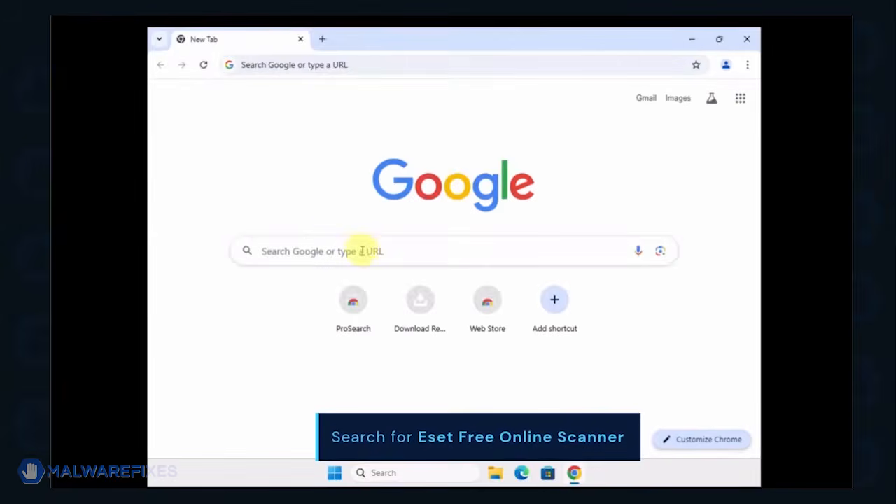
text(eSET's Free Online Scanner)
key(Return)
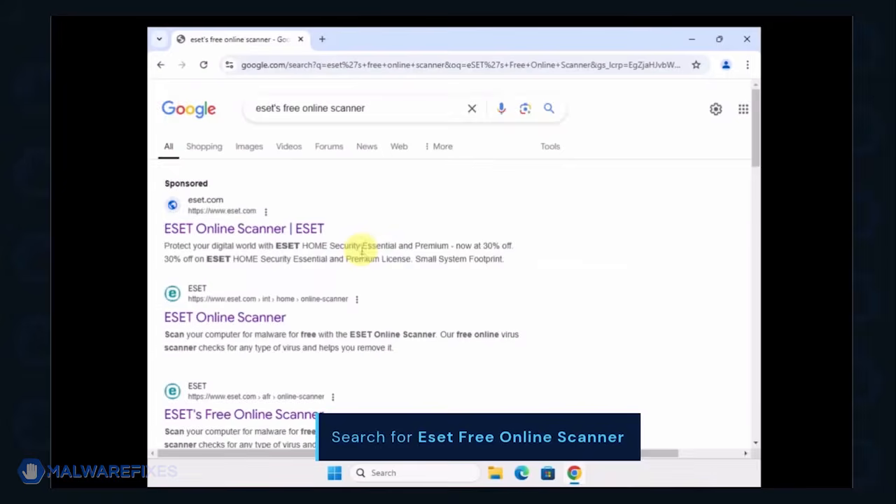
Step: Download the one-time scan tool from ESET's Free Online Scanner page and run esetonlinescanner as administrator
scroll(361, 249, down, 4)
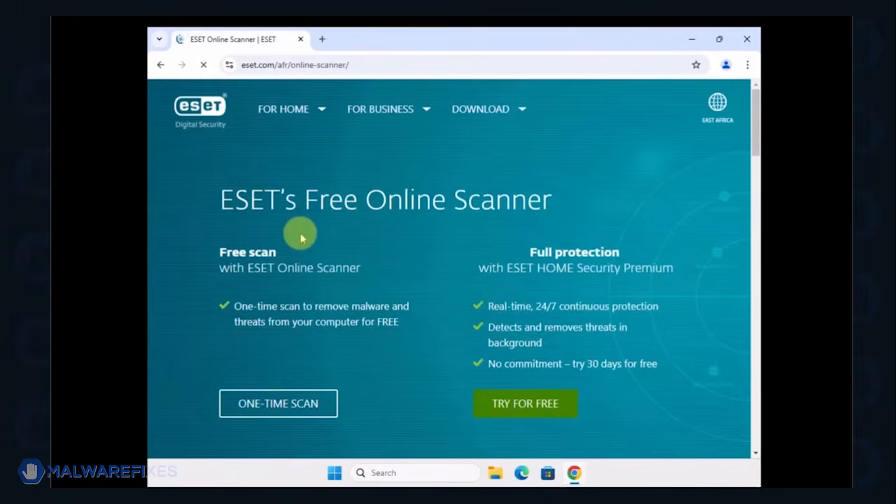
click(288, 406)
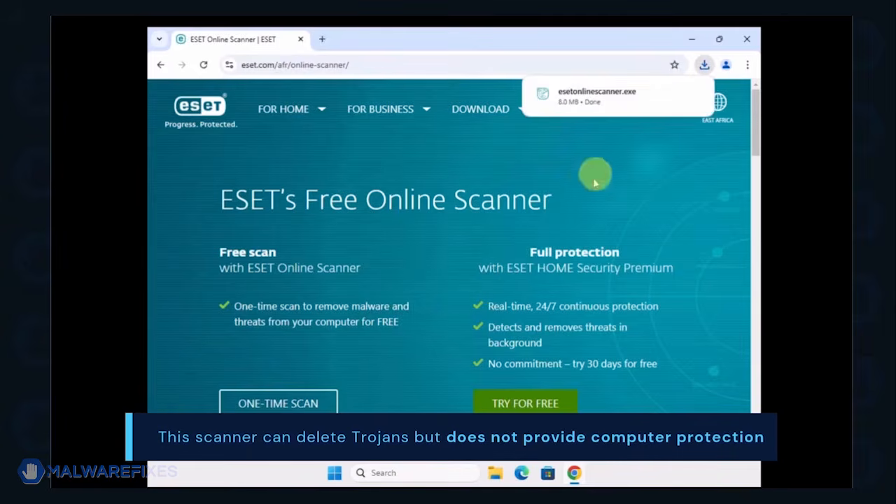
click(671, 97)
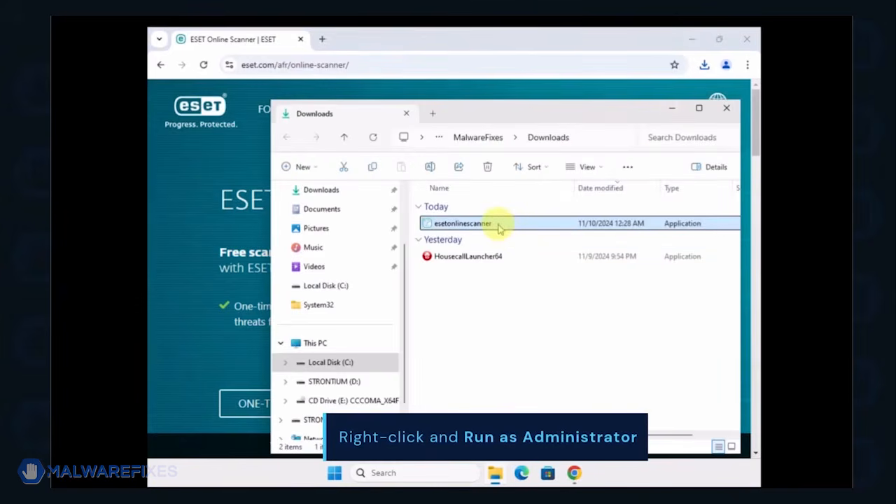
right_click(498, 225)
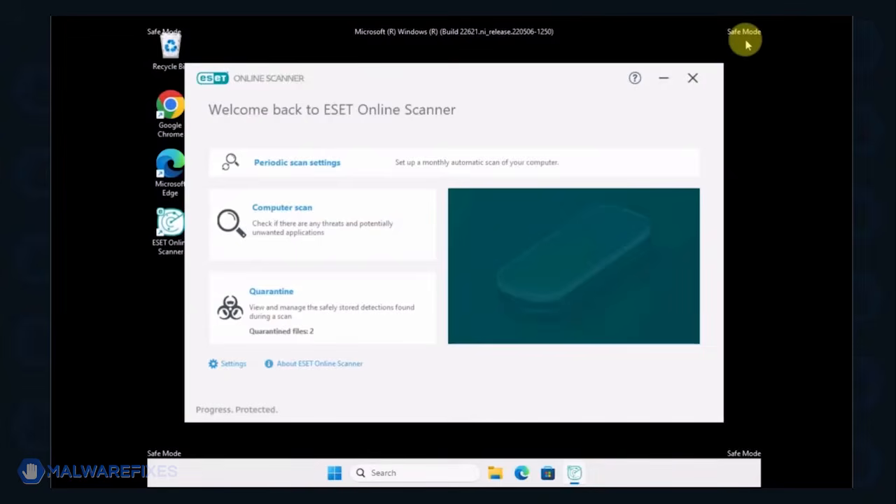
Step: Run a full computer scan with detection of potentially unwanted applications disabled, and close the scanner without submitting an email address
click(300, 229)
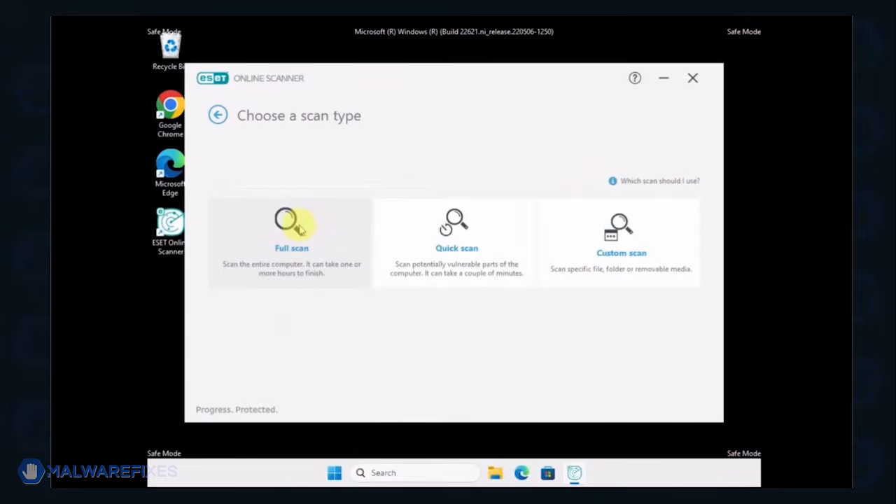
click(300, 229)
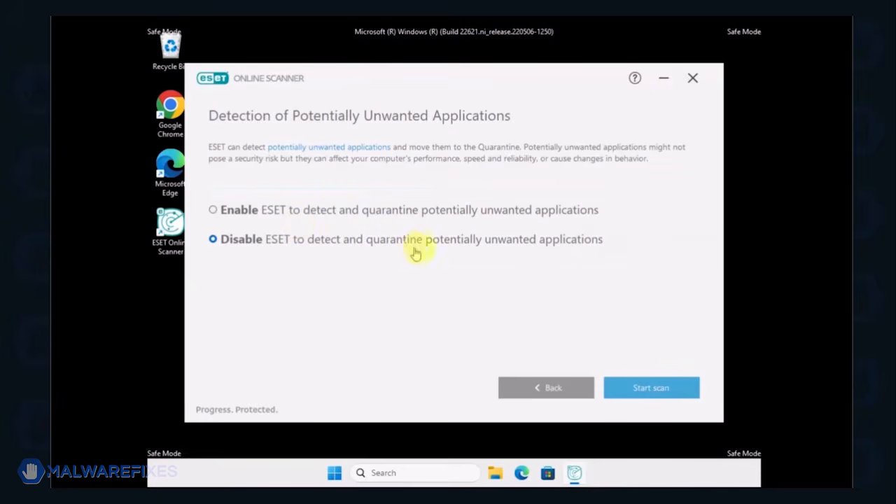
click(664, 394)
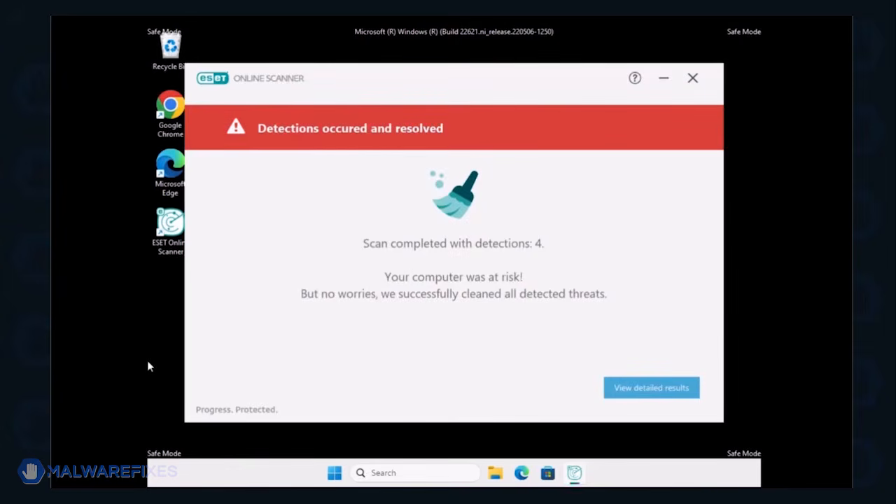
click(664, 397)
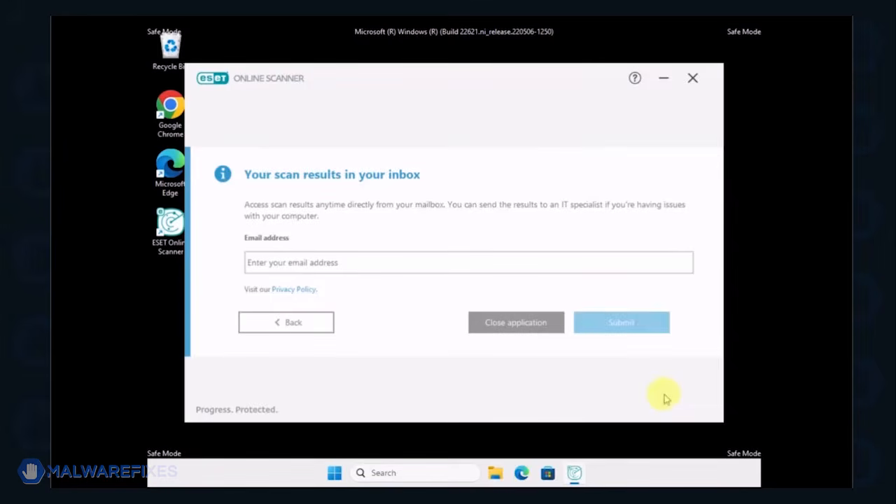
click(512, 327)
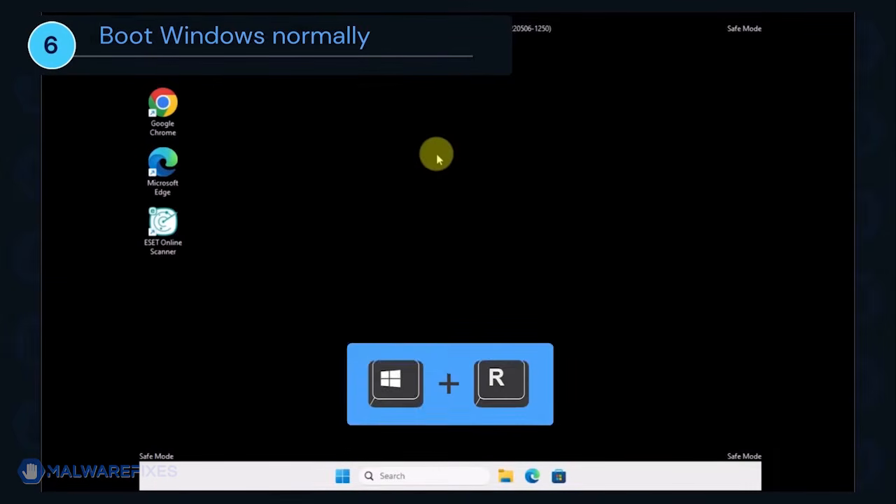
Step: Set the startup selection to Normal startup in System Configuration (msconfig) and restart the computer
key(super+r)
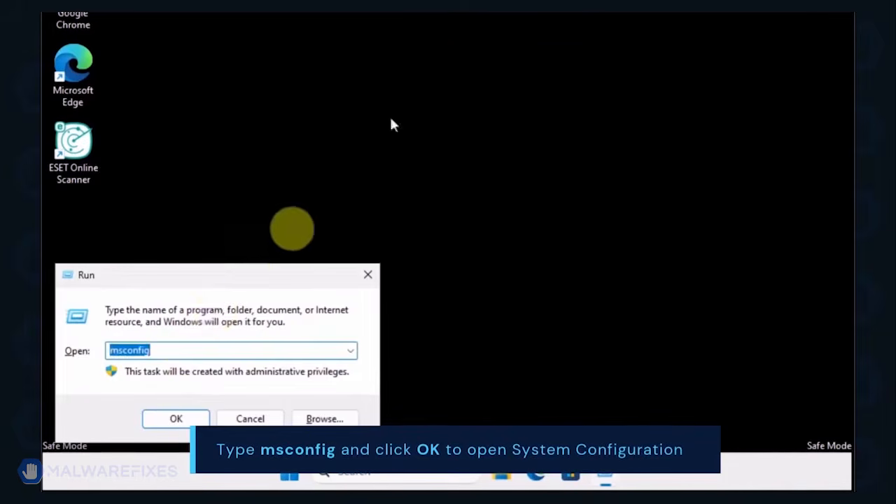
click(188, 350)
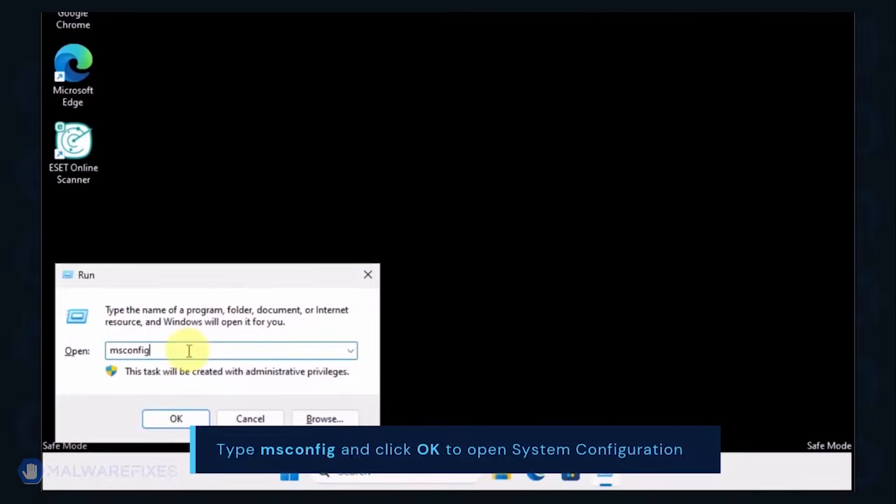
click(179, 422)
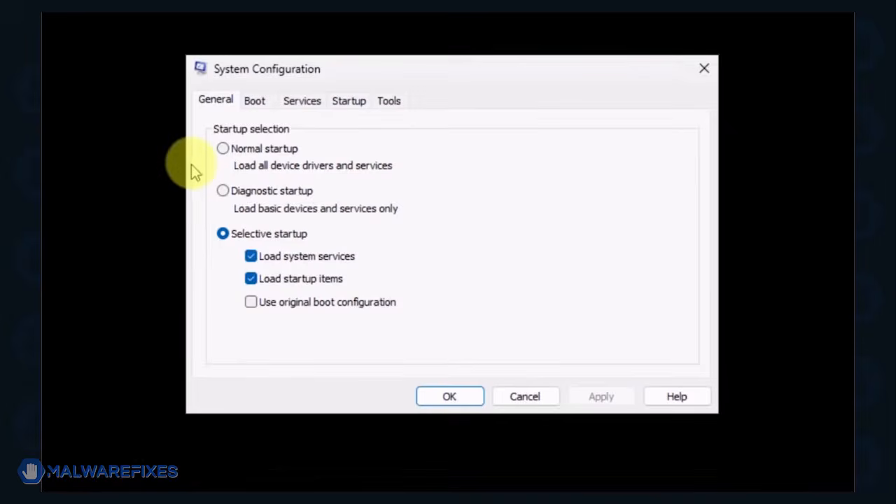
click(224, 150)
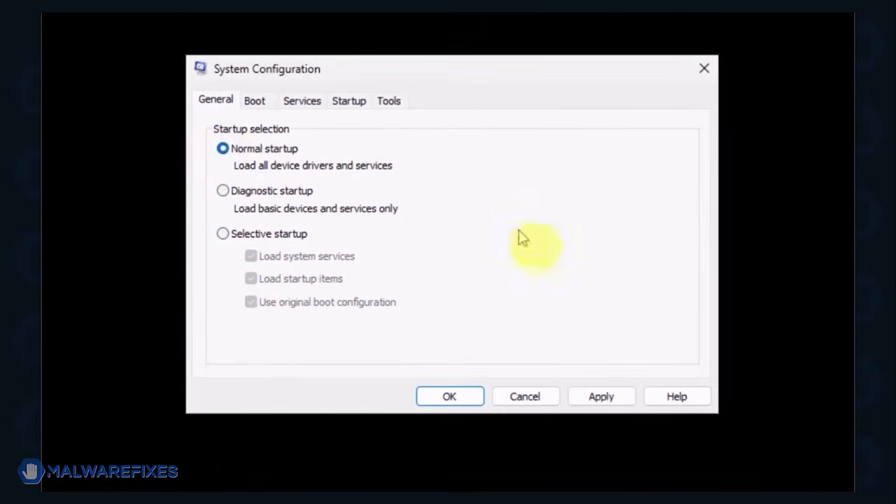
click(591, 394)
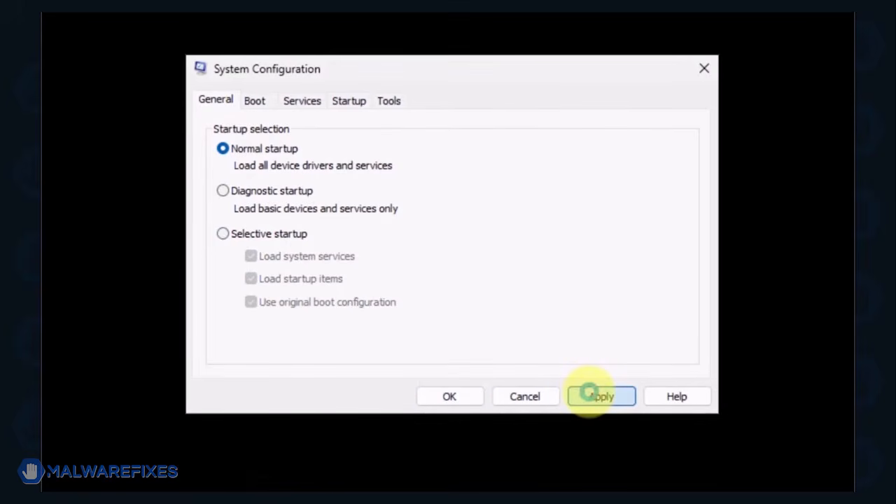
click(434, 398)
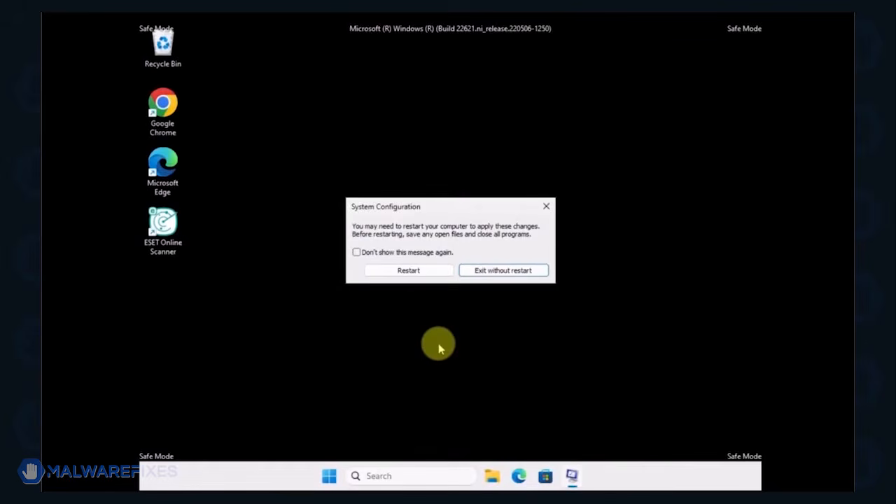
click(418, 271)
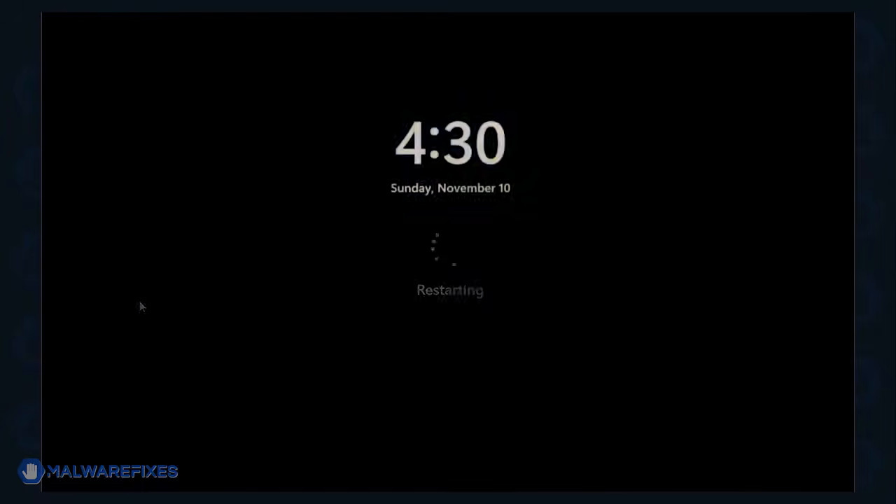